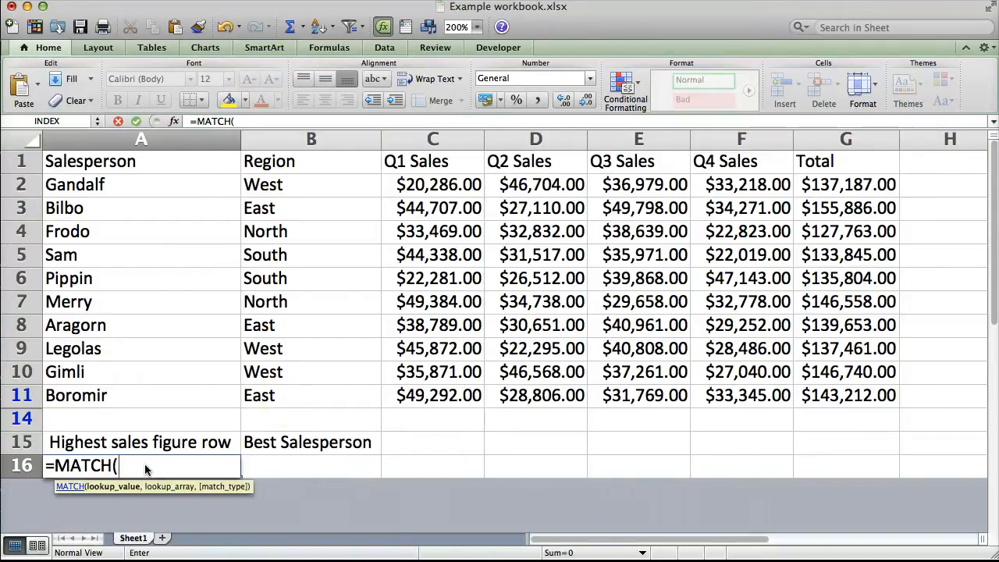
Nest LARGE(G1:G11,1) as the lookup value of the MATCH formula in cell A16
{"action": "left_click", "coordinate": [874, 179]}
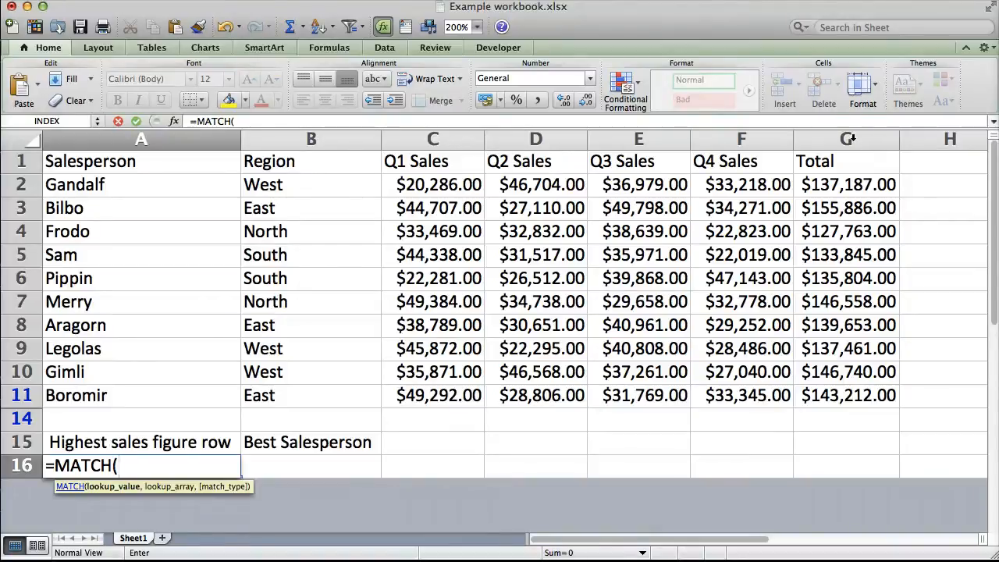
{"action": "left_click_drag", "start_coordinate": [330, 258], "coordinate": [150, 208]}
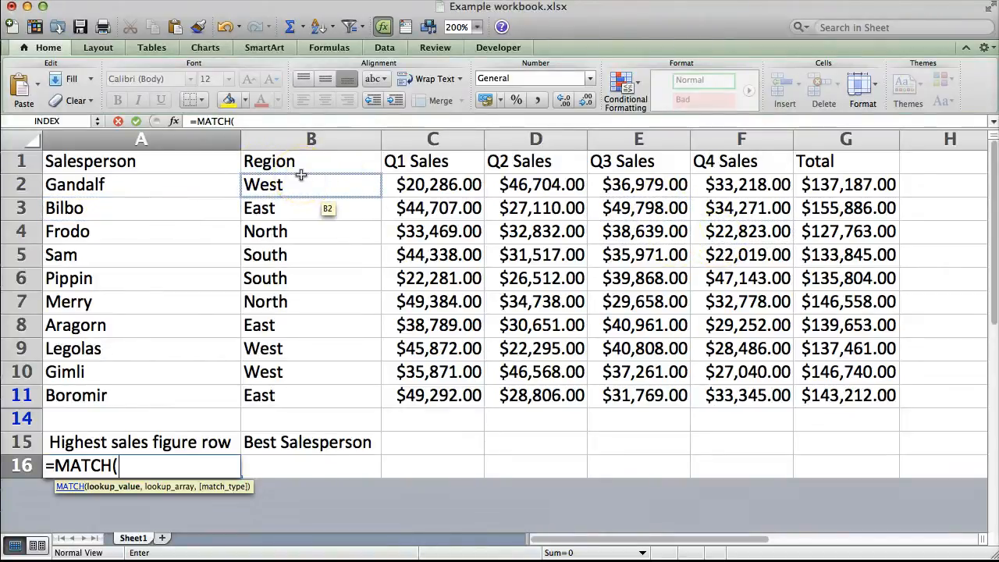
{"action": "type", "text": "LARGE"}
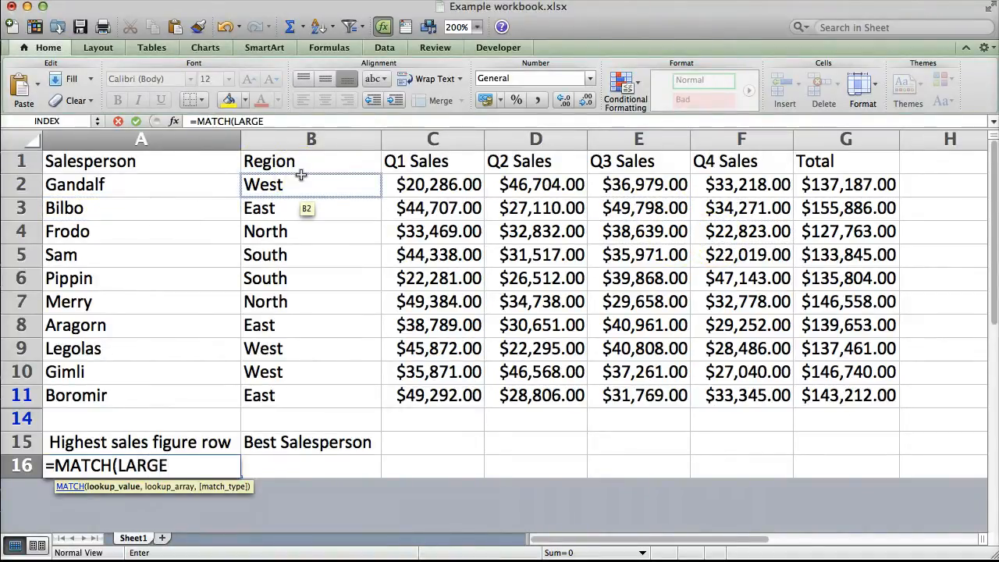
{"action": "type", "text": "("}
{"action": "left_click_drag", "start_coordinate": [872, 160], "coordinate": [843, 402]}
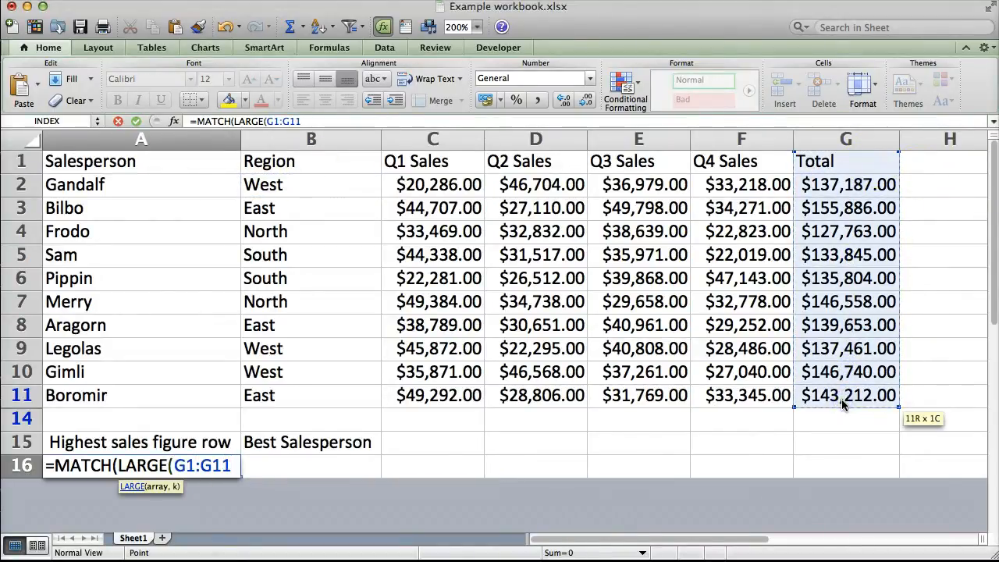
{"action": "type", "text": ",1"}
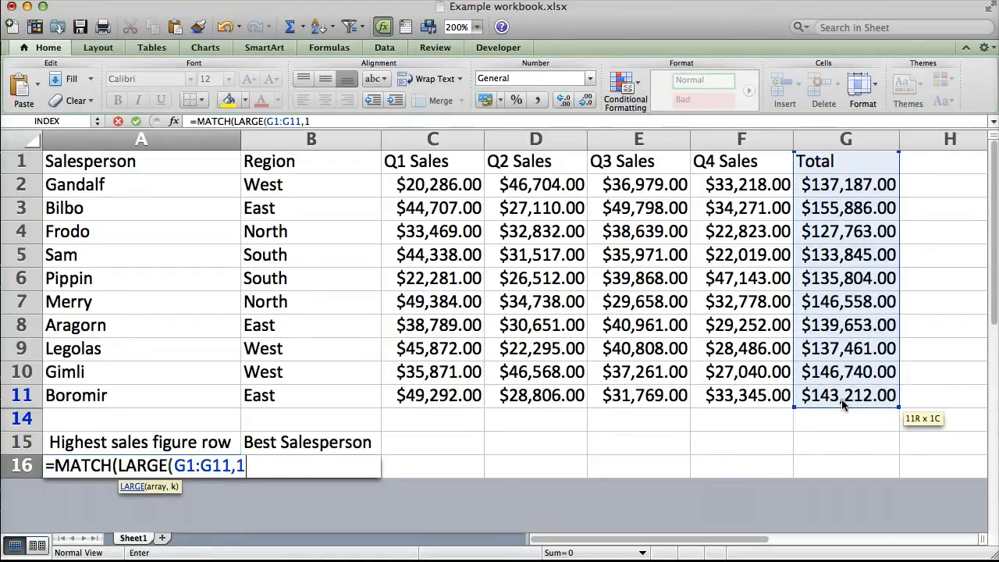
{"action": "type", "text": ")"}
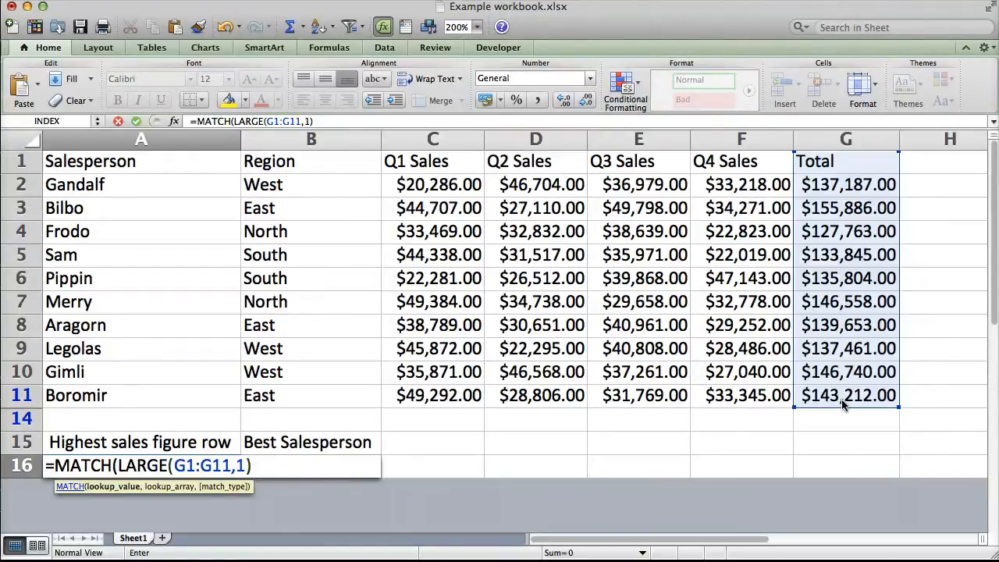
Complete the MATCH formula in A16 with G1:G11 as the lookup array and FALSE as the match type
{"action": "type", "text": ","}
{"action": "left_click", "coordinate": [815, 164]}
{"action": "left_click_drag", "start_coordinate": [824, 201], "coordinate": [830, 398]}
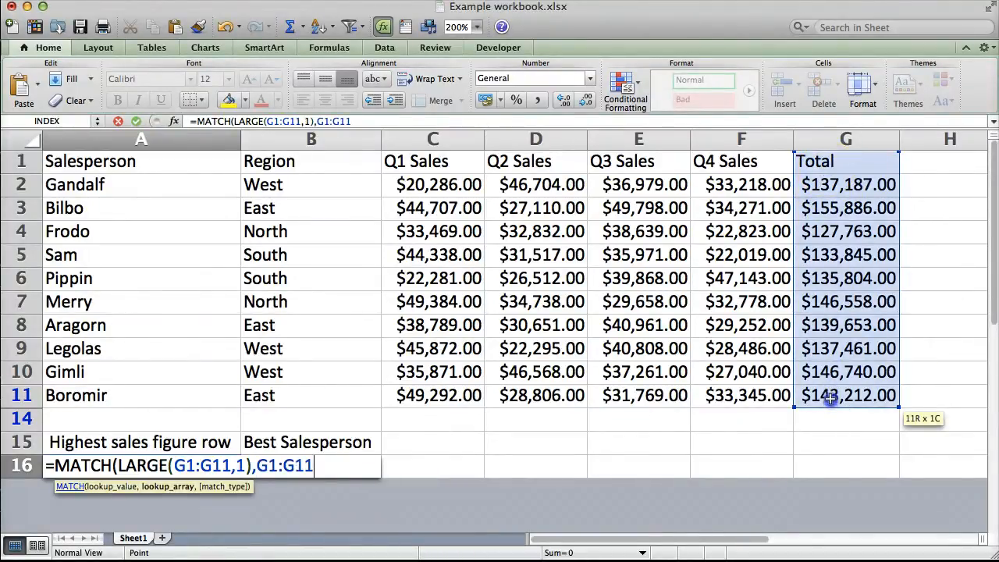
{"action": "type", "text": ",F"}
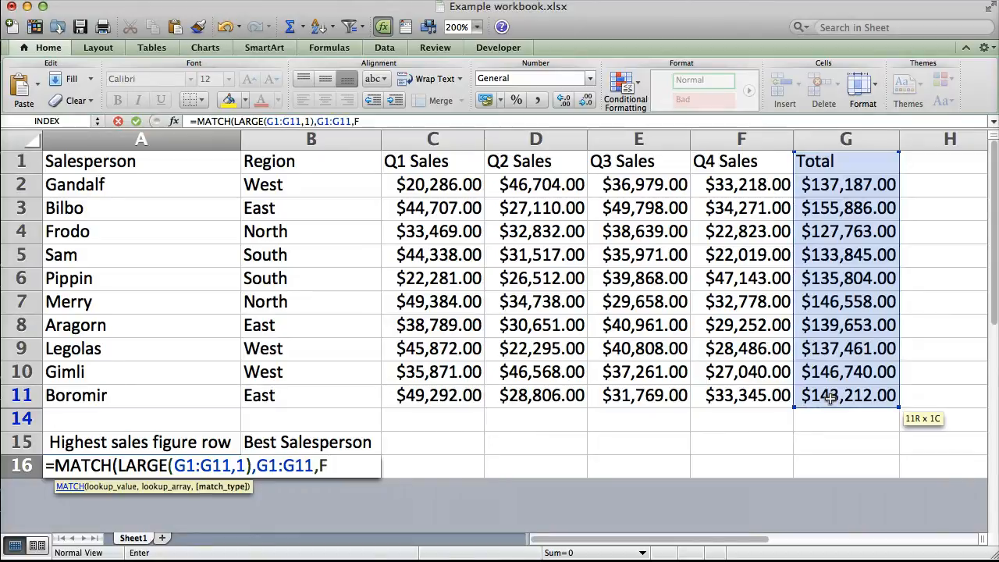
{"action": "type", "text": "ALSE"}
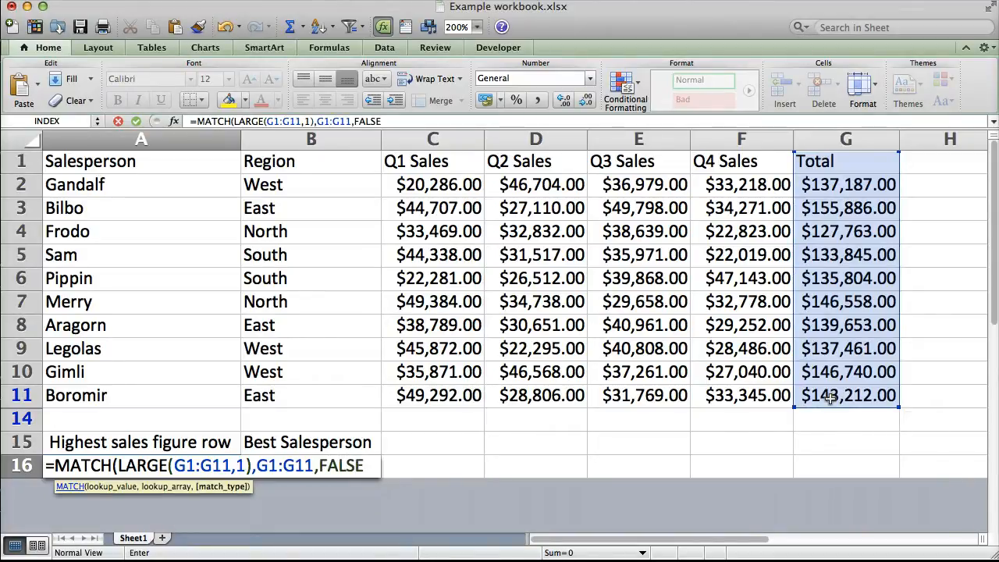
{"action": "type", "text": ")"}
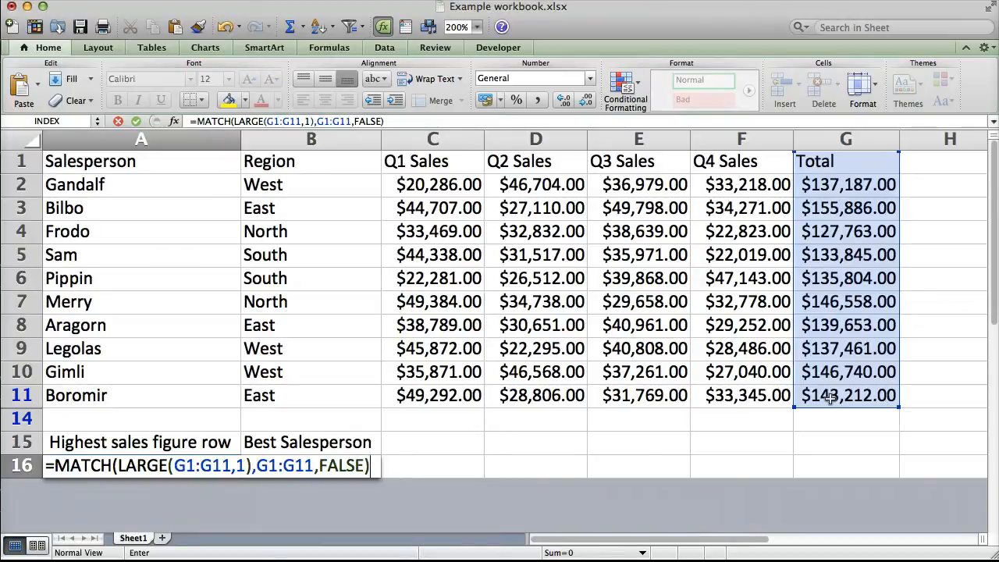
{"action": "key", "text": "Return"}
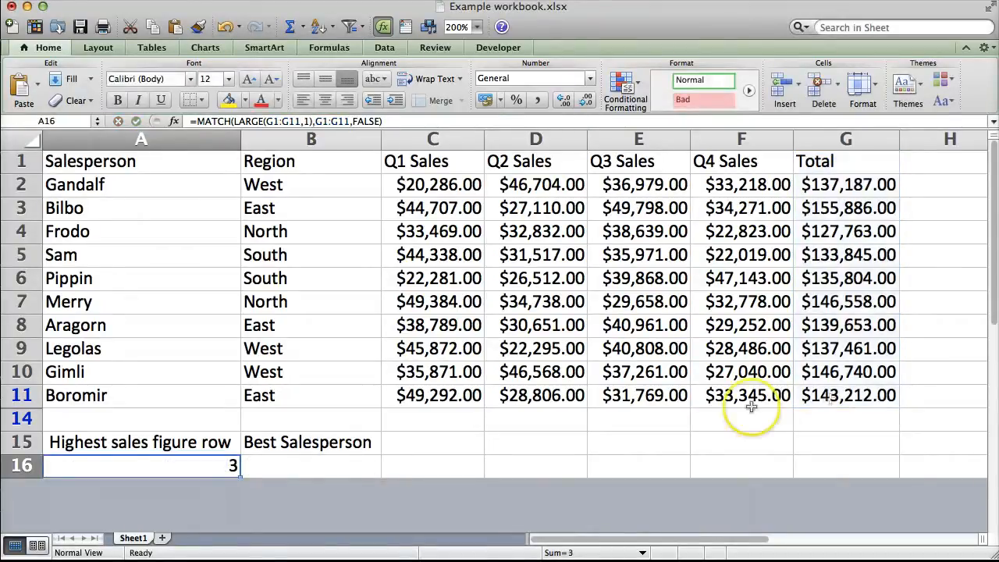
{"action": "left_click", "coordinate": [838, 185]}
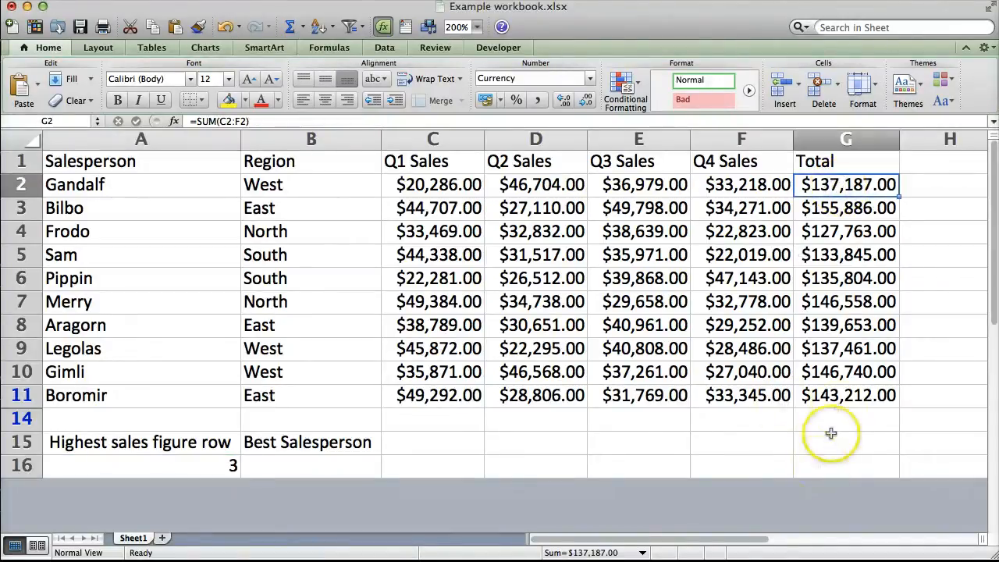
{"action": "left_click", "coordinate": [841, 396], "text": "shift"}
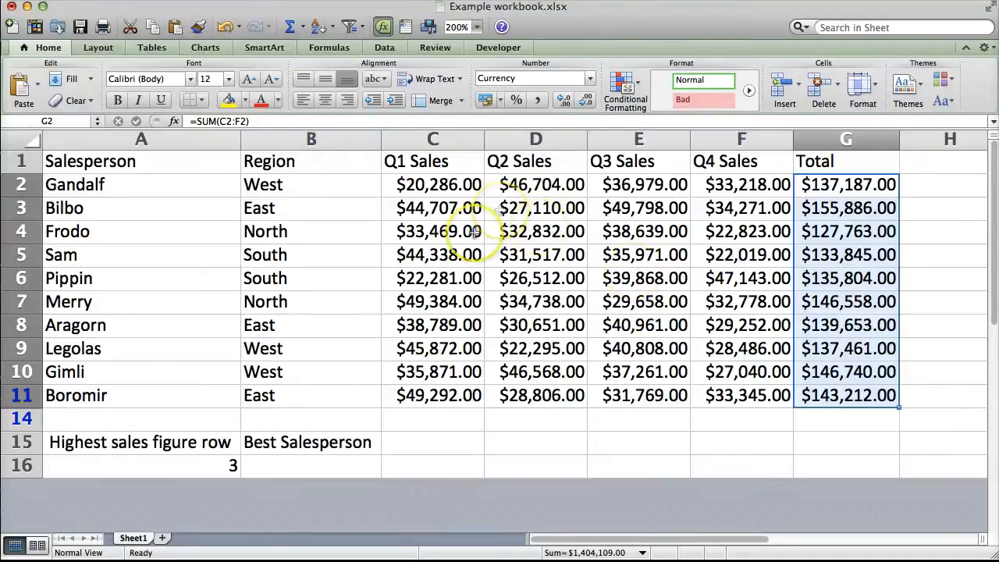
Enter the formula =INDEX(A1:A11,A16) in cell B16 under Best Salesperson
{"action": "left_click", "coordinate": [299, 468]}
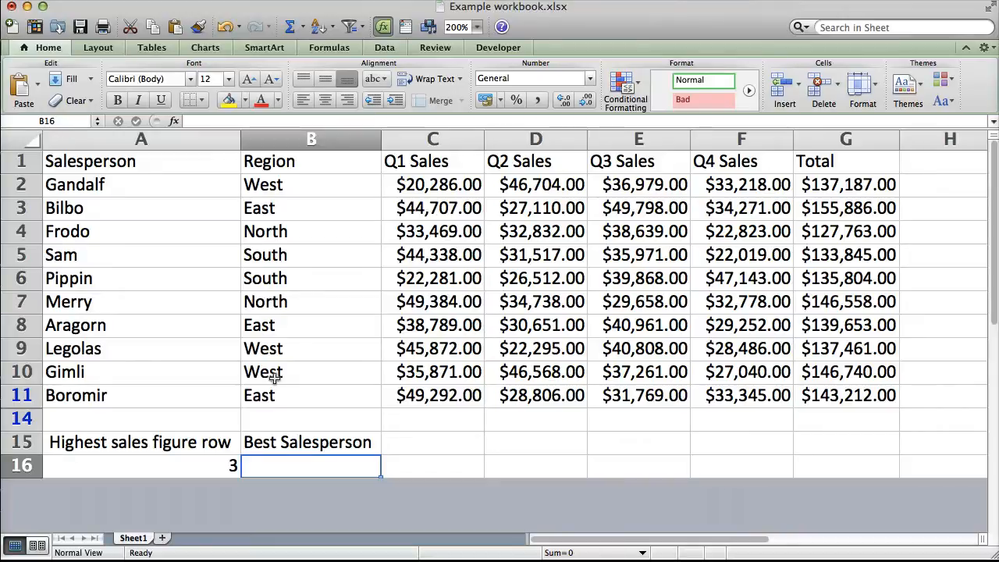
{"action": "type", "text": "=INDEX("}
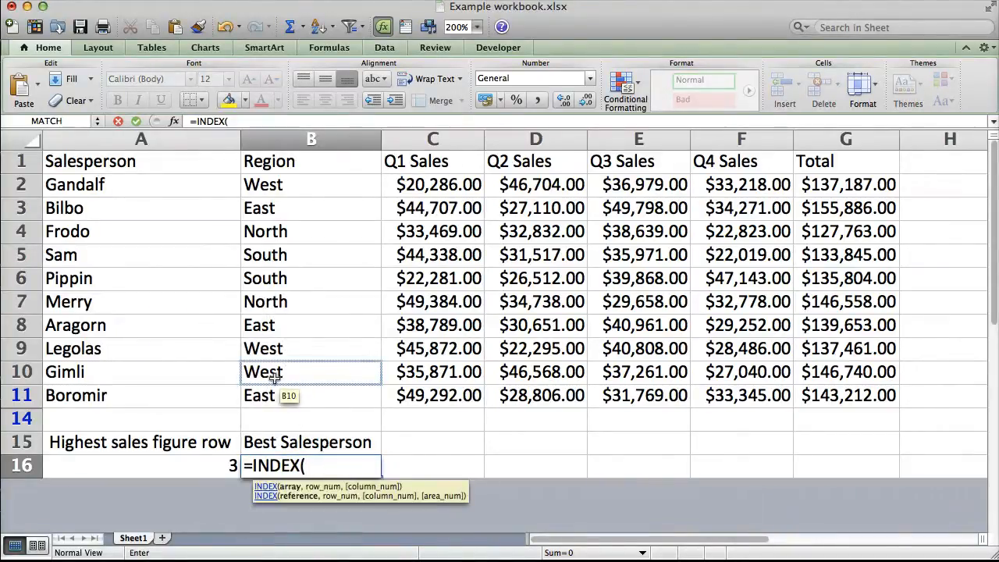
{"action": "left_click_drag", "start_coordinate": [85, 166], "coordinate": [99, 400]}
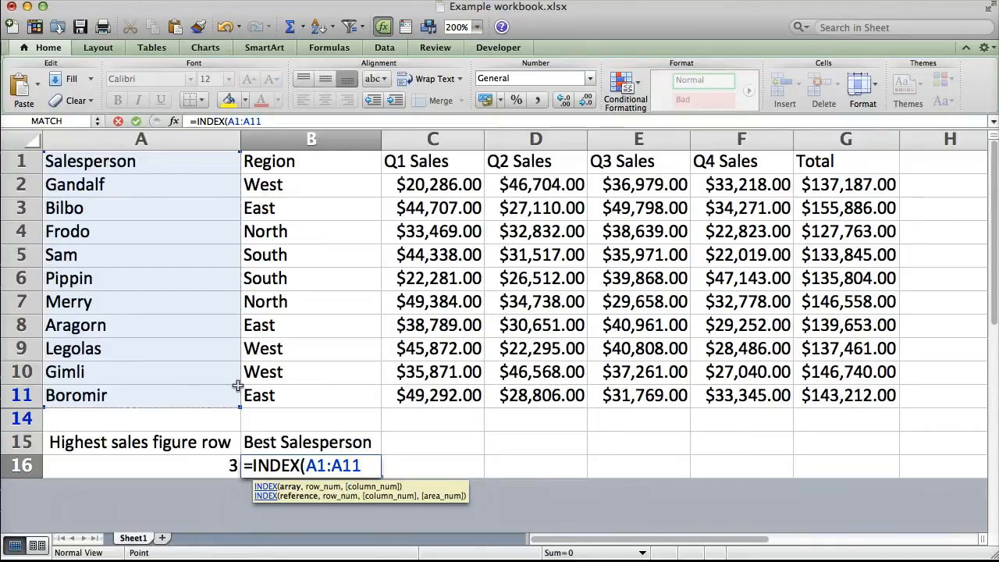
{"action": "type", "text": ","}
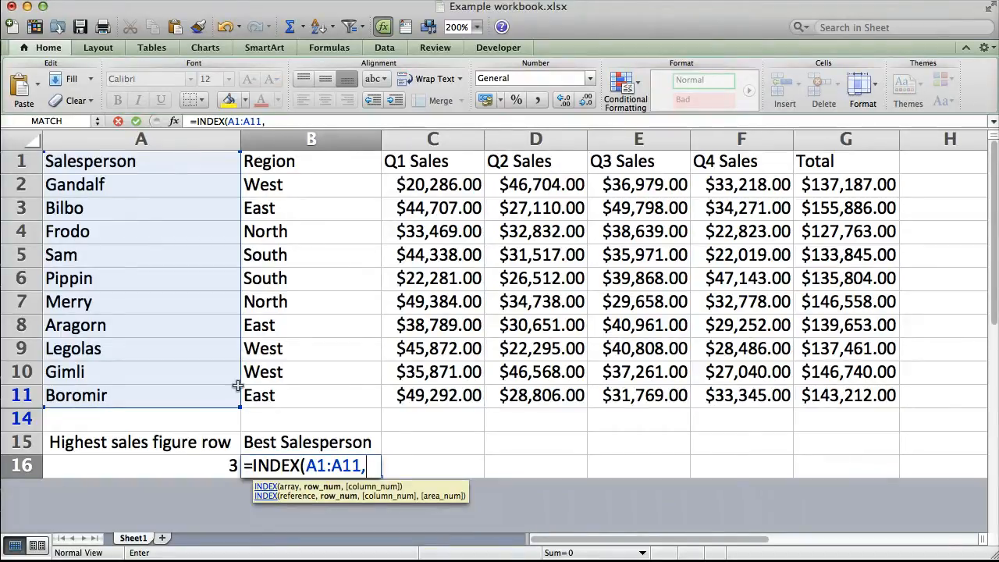
{"action": "type", "text": "a1"}
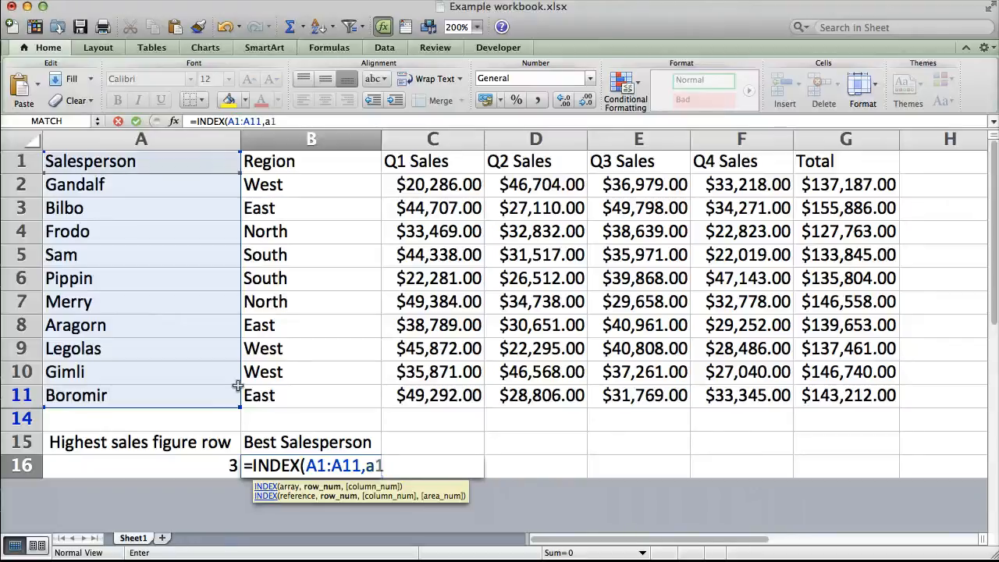
{"action": "type", "text": "6)"}
{"action": "key", "text": "Return"}
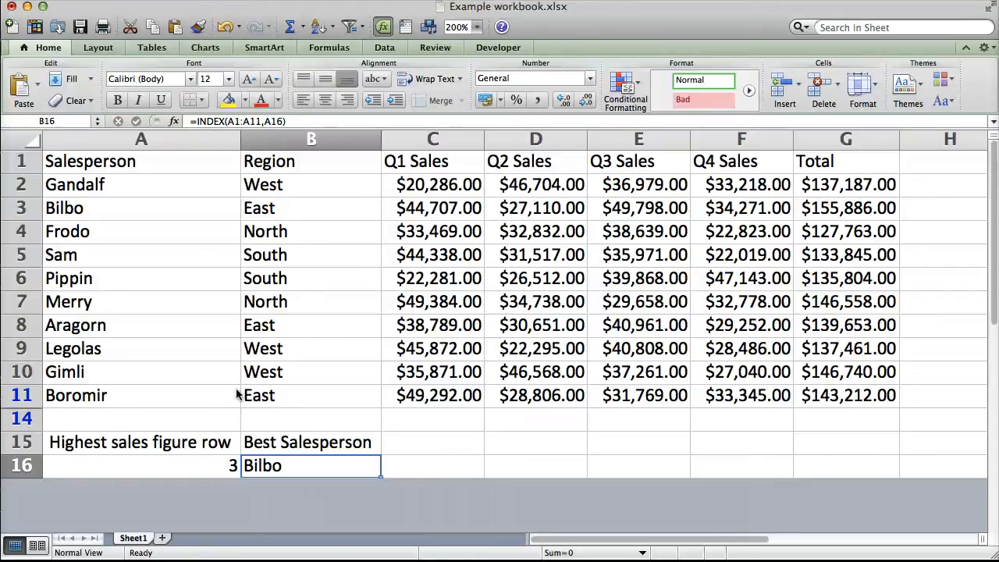
Copy the MATCH expression from the formula in A16 without its equals sign, leaving the cell's formula intact
{"action": "left_click", "coordinate": [183, 463]}
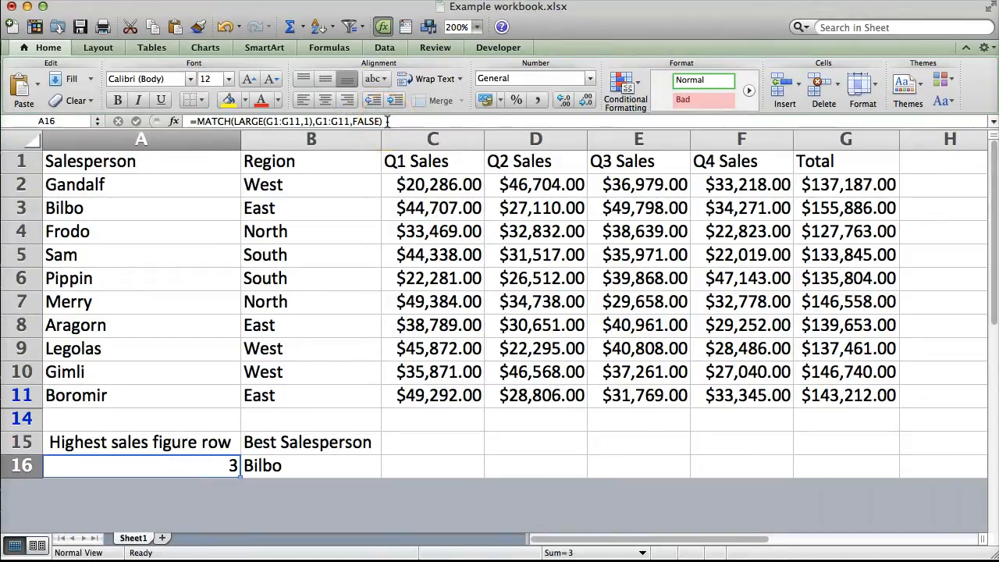
{"action": "left_click_drag", "start_coordinate": [387, 121], "coordinate": [195, 125]}
{"action": "key", "text": "super+c"}
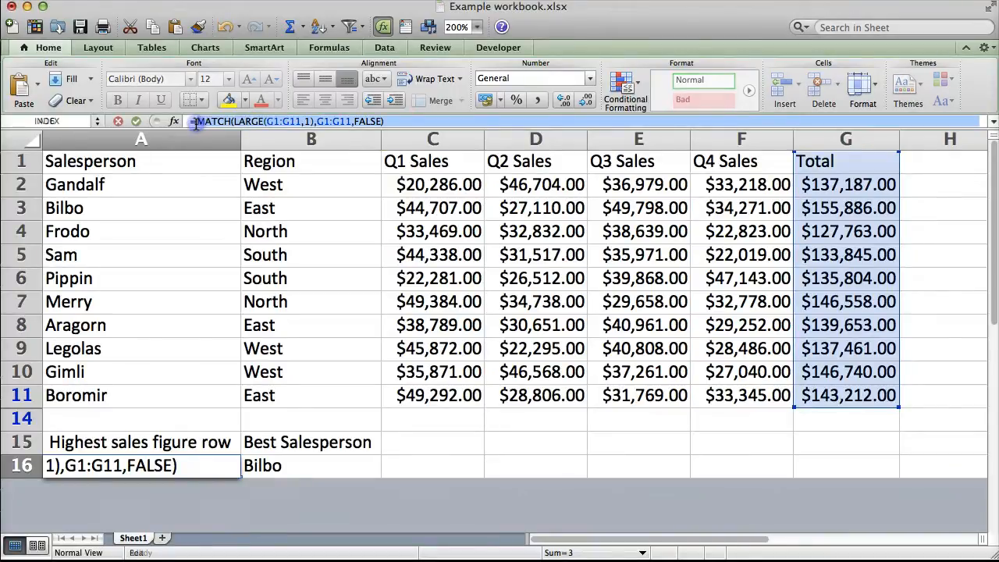
{"action": "left_click", "coordinate": [275, 465]}
{"action": "key", "text": "Escape"}
Replace the A16 reference in B16's INDEX formula with the copied MATCH(LARGE(G1:G11,1),G1:G11,FALSE) expression
{"action": "left_click", "coordinate": [275, 465]}
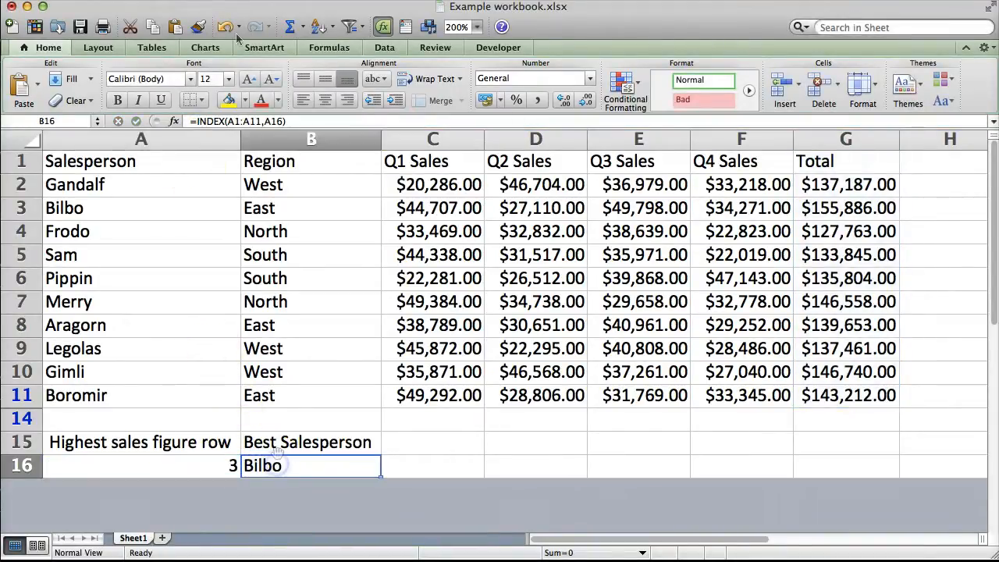
{"action": "left_click_drag", "start_coordinate": [264, 121], "coordinate": [281, 121]}
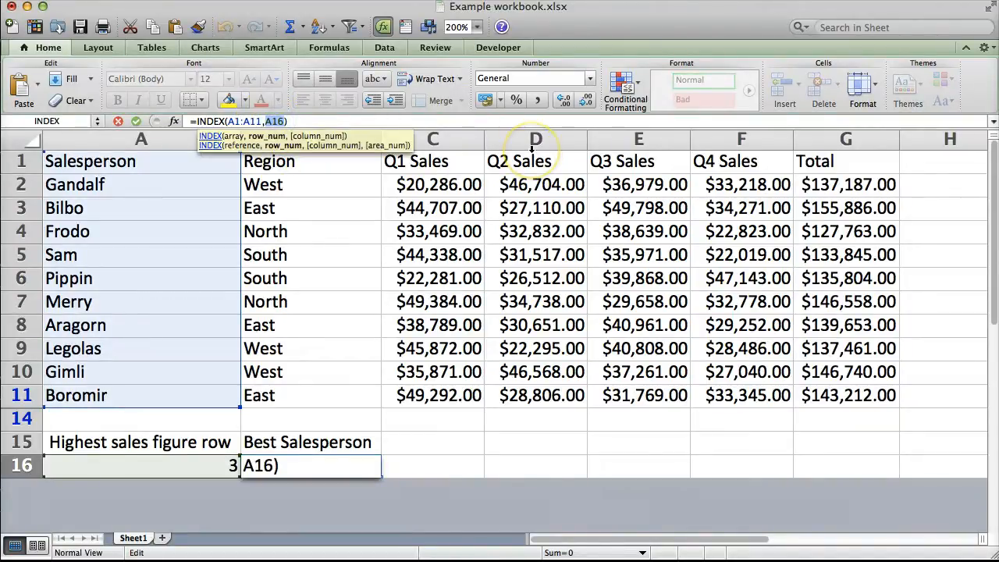
{"action": "key", "text": "super+v"}
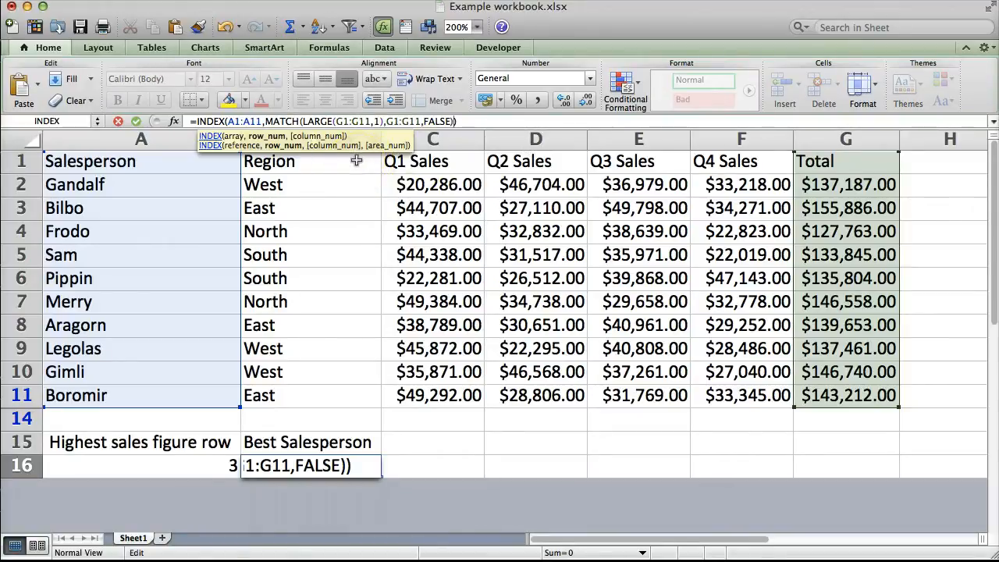
{"action": "key", "text": "Return"}
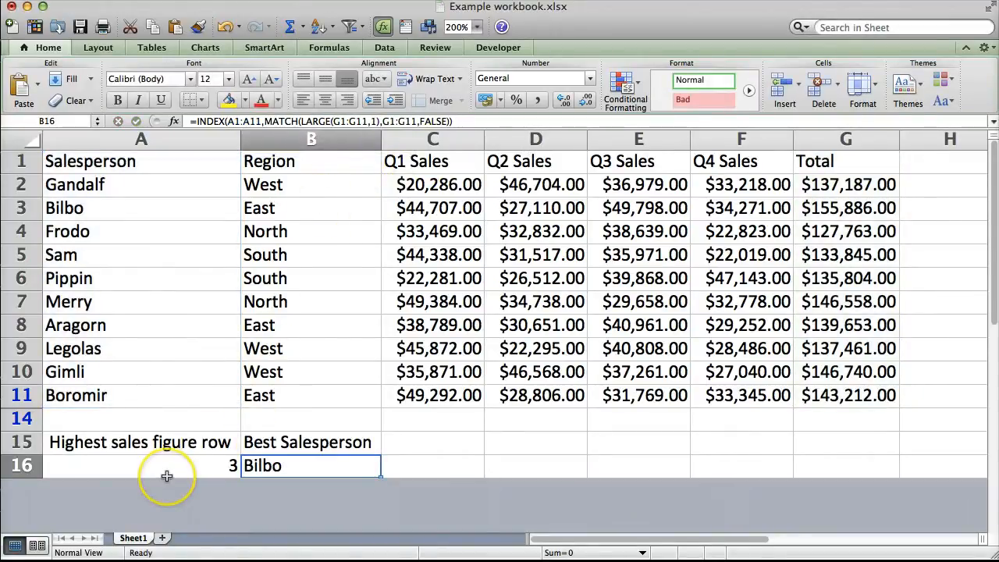
Clear the helper formula from cell A16 and select B16 to check its combined formula
{"action": "left_click", "coordinate": [167, 476]}
{"action": "key", "text": "BackSpace"}
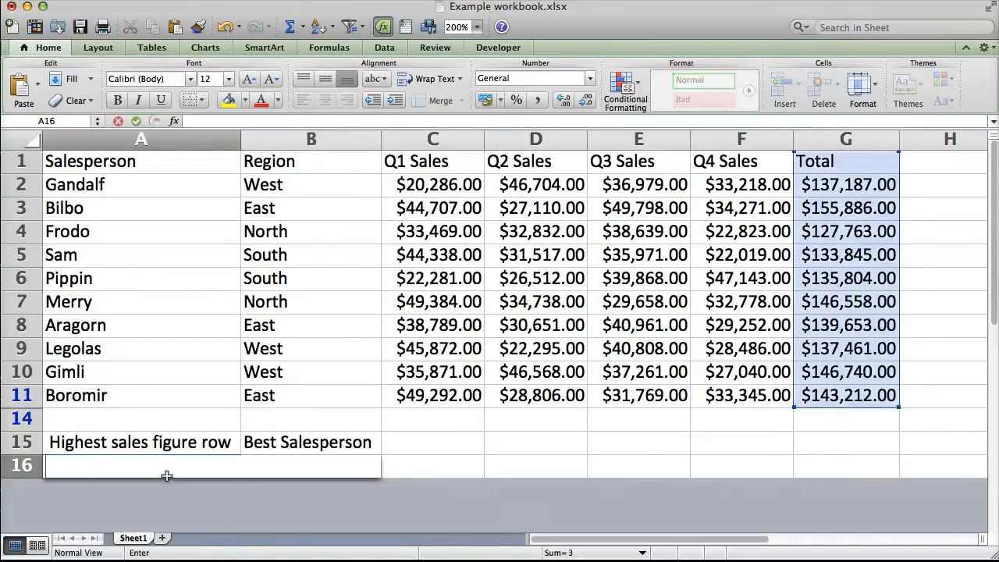
{"action": "key", "text": "Return"}
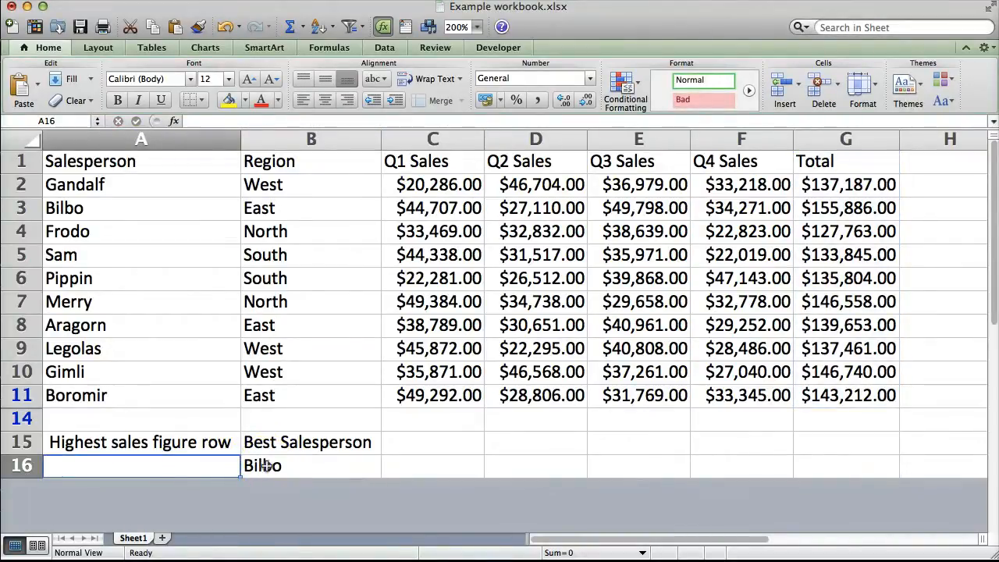
{"action": "left_click", "coordinate": [265, 466]}
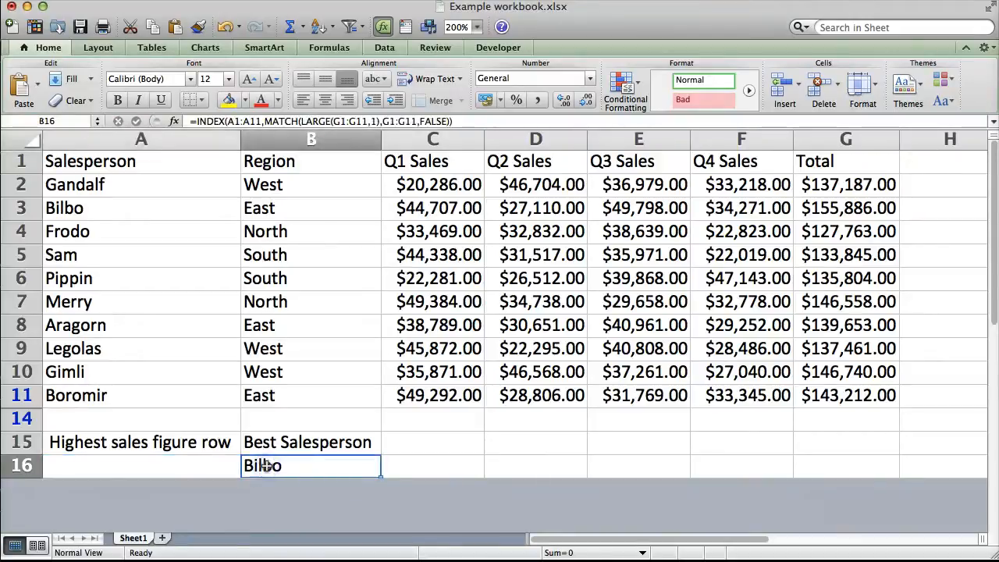